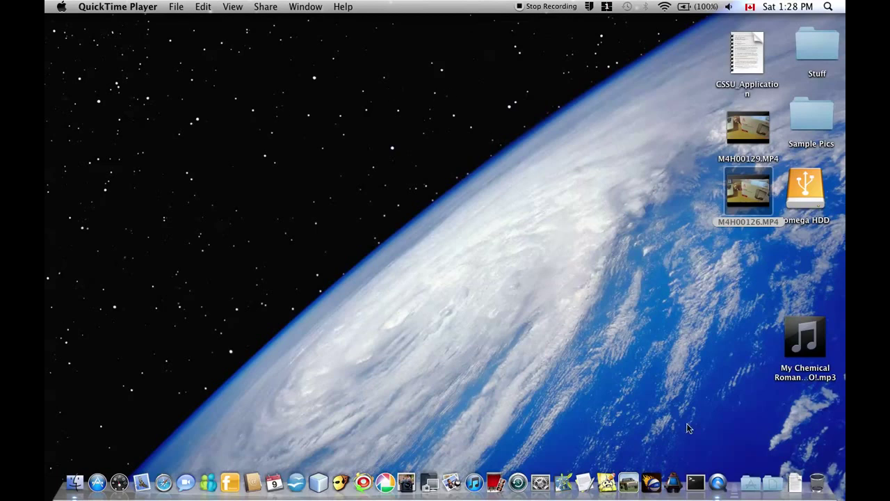
Step: Launch Disk Utility from the Utilities folder in Applications
{"action": "left_click", "coordinate": [745, 480]}
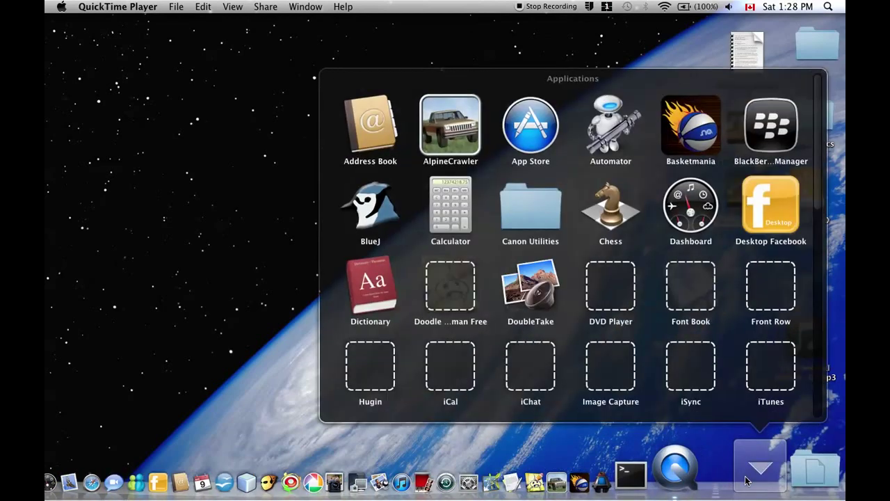
{"action": "scroll", "coordinate": [670, 338], "scroll_direction": "down", "scroll_amount": 5}
{"action": "scroll", "coordinate": [670, 339], "scroll_direction": "down", "scroll_amount": 5}
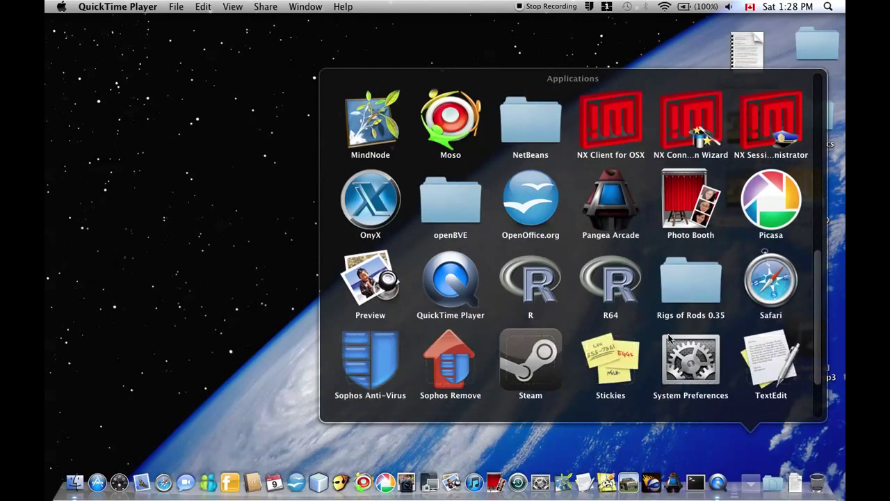
{"action": "left_click", "coordinate": [452, 366]}
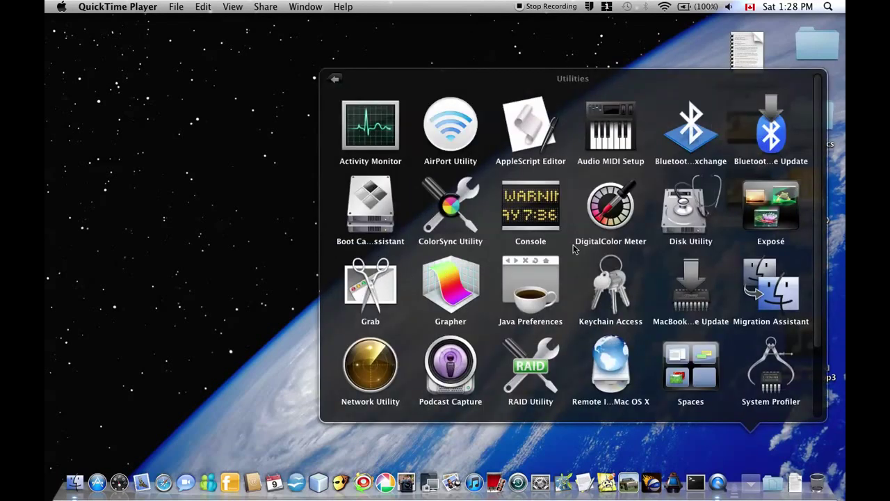
{"action": "left_click", "coordinate": [680, 216]}
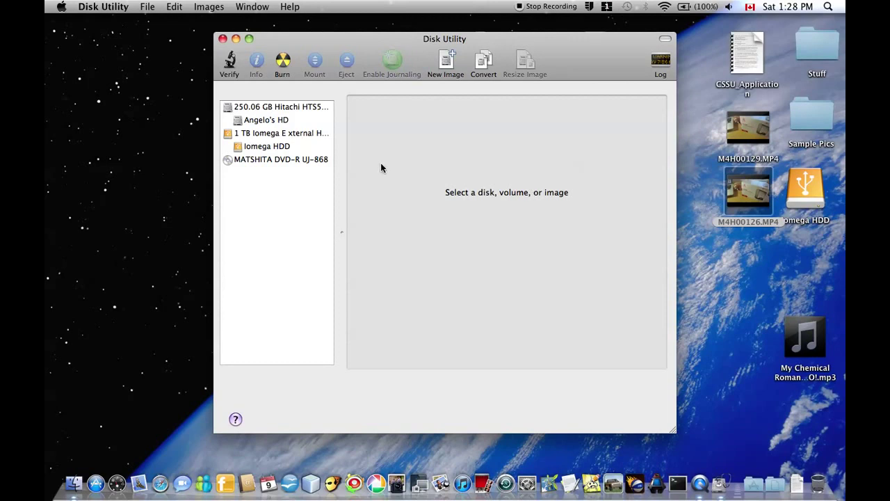
Step: Compare the Iomega HDD volume with the 1 TB Iomega disk, ending on the disk's Master Boot Record details
{"action": "left_click", "coordinate": [274, 134]}
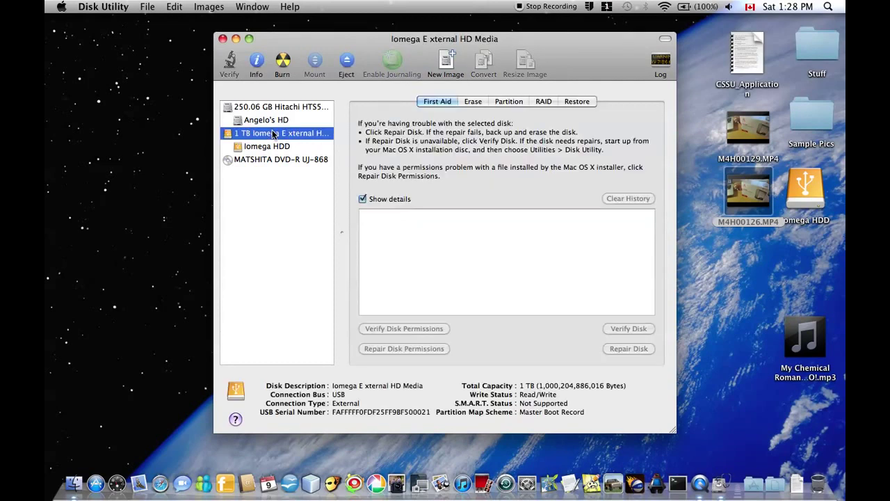
{"action": "left_click", "coordinate": [271, 148]}
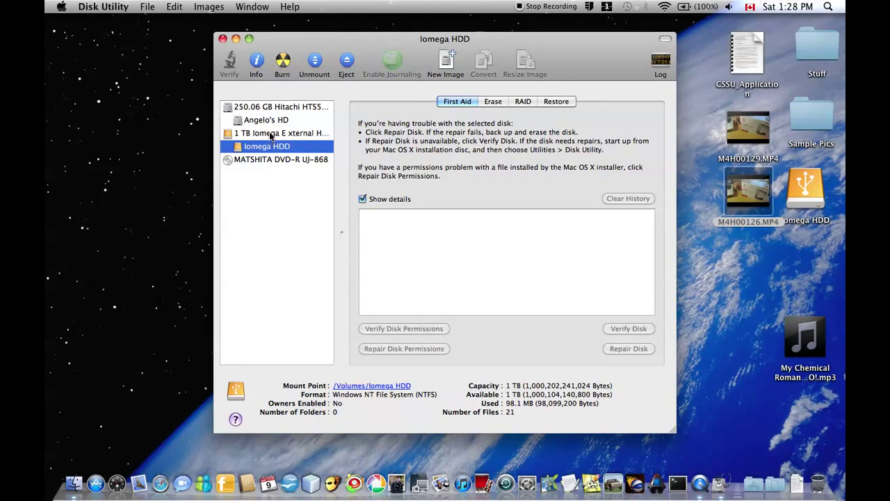
{"action": "left_click", "coordinate": [271, 134]}
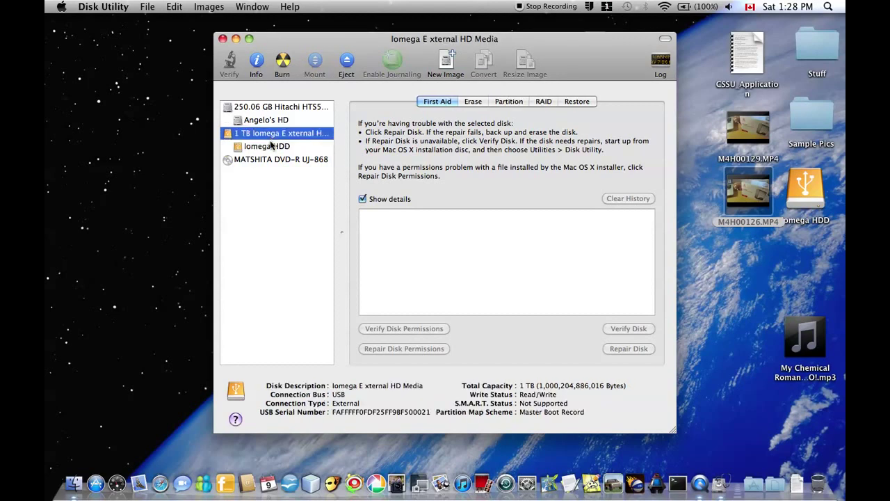
{"action": "left_click", "coordinate": [271, 148]}
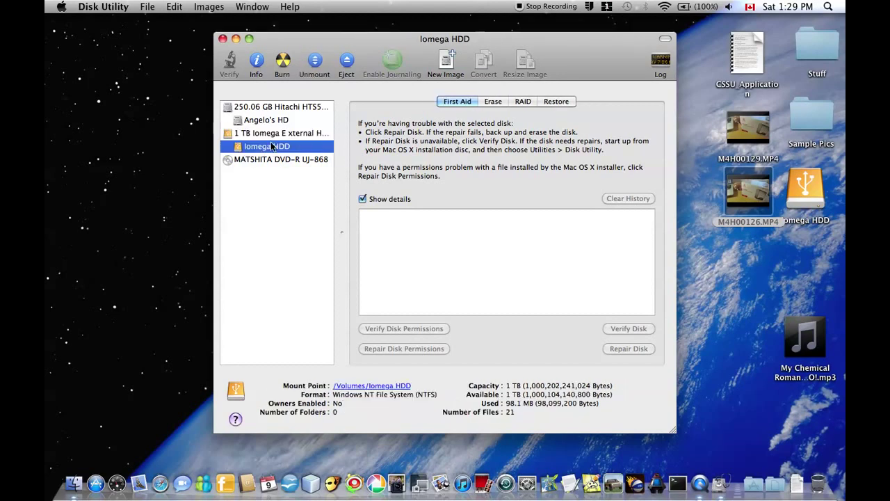
{"action": "left_click", "coordinate": [274, 132]}
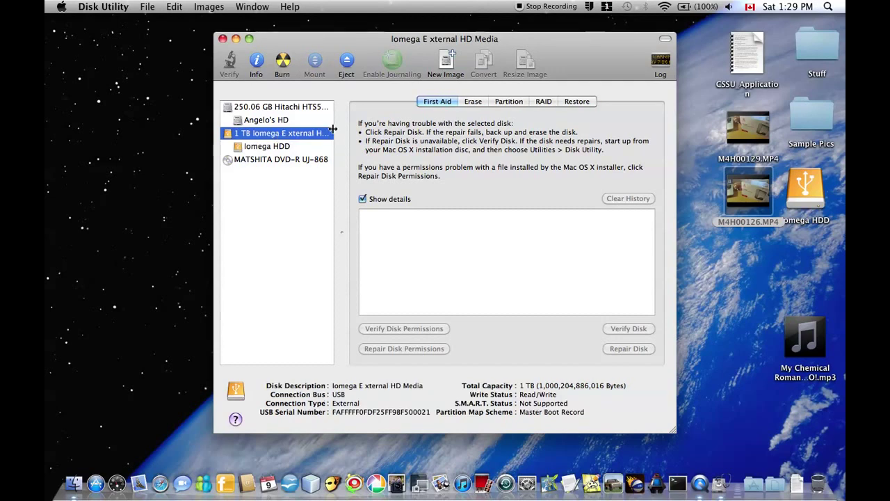
Step: Lay out the Iomega drive as 1 partition, Mac OS Extended (Journaled), named "Gello's Ext Drive"
{"action": "left_click", "coordinate": [504, 102]}
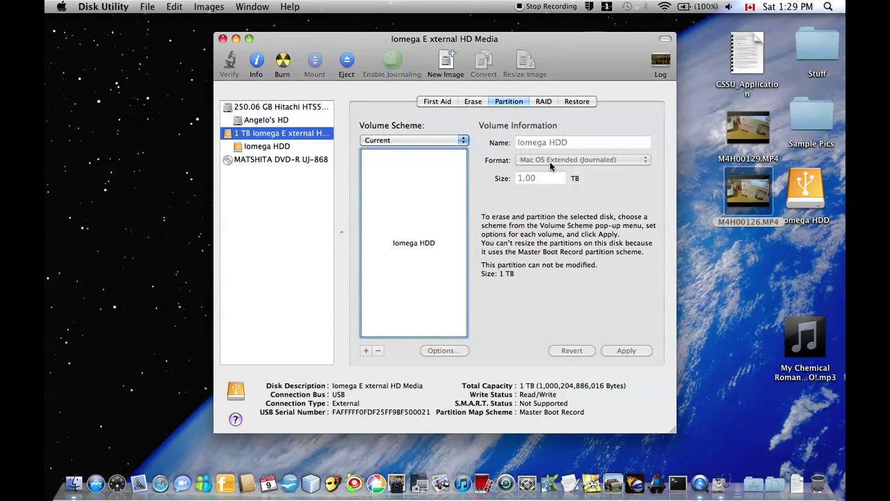
{"action": "left_click", "coordinate": [459, 140]}
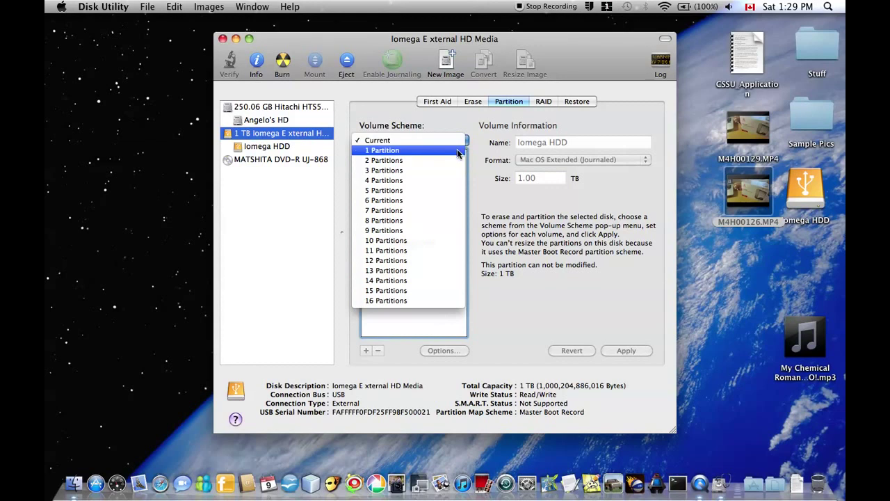
{"action": "left_click", "coordinate": [458, 151]}
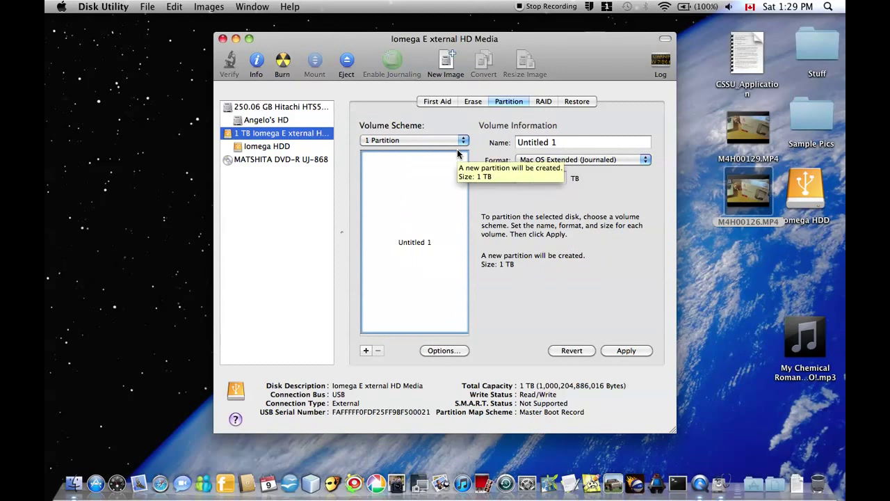
{"action": "mouse_move", "coordinate": [414, 242]}
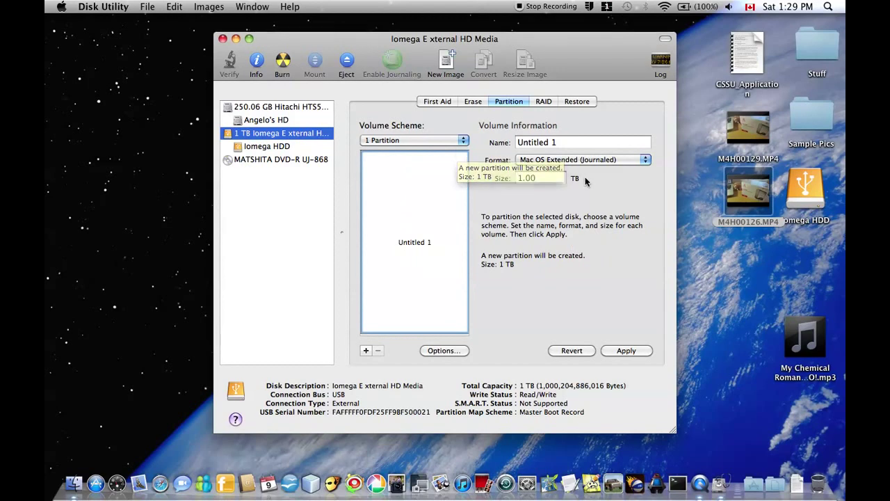
{"action": "left_click", "coordinate": [645, 159]}
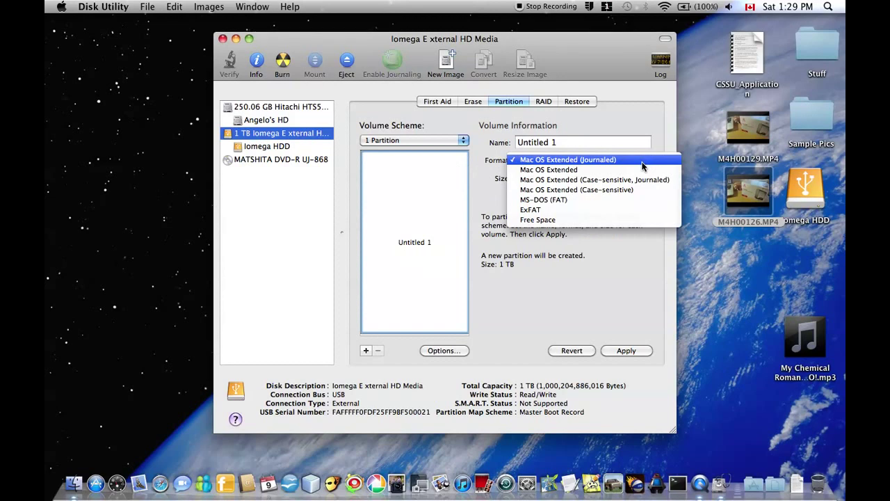
{"action": "left_click", "coordinate": [642, 161]}
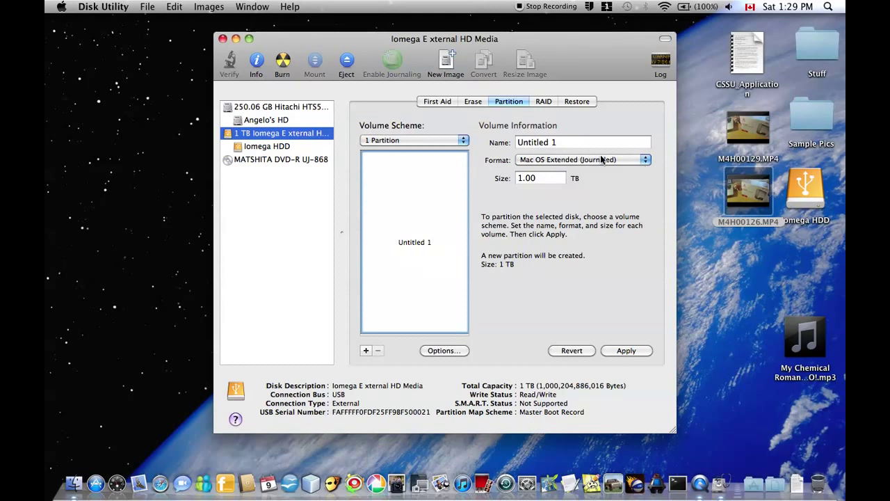
{"action": "triple_click", "coordinate": [579, 143]}
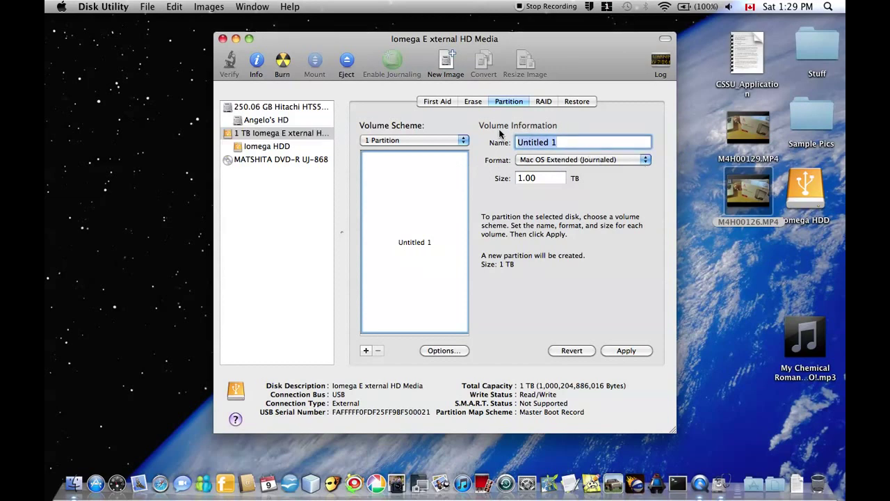
{"action": "type", "text": "Gello"}
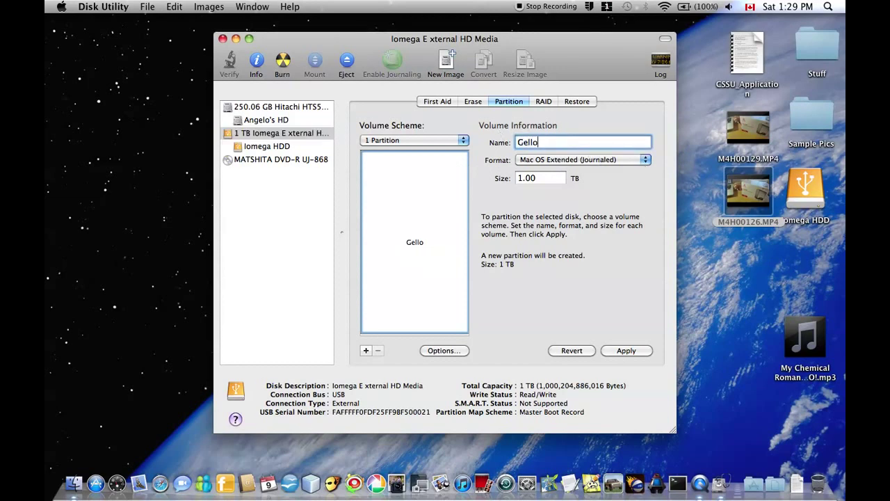
{"action": "type", "text": "'s Ext D"}
{"action": "type", "text": "rive"}
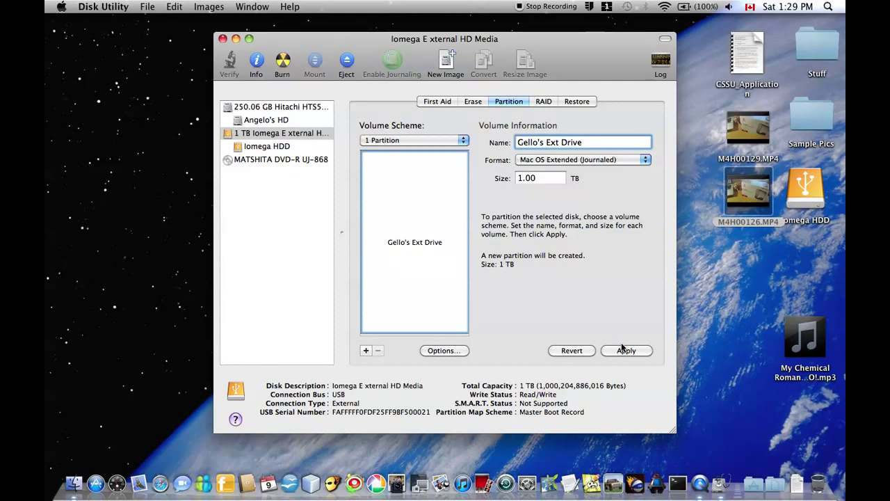
Step: Set the partition scheme to GUID Partition Table in Options
{"action": "left_click", "coordinate": [466, 351]}
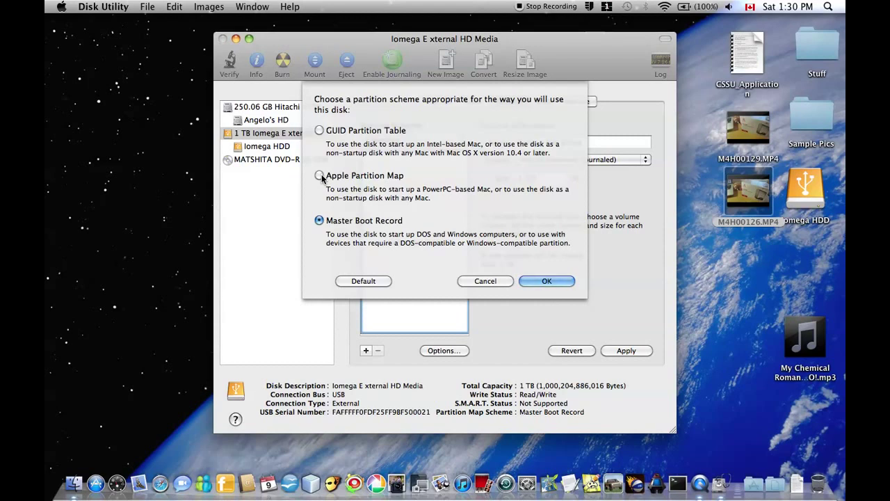
{"action": "left_click", "coordinate": [319, 130]}
{"action": "left_click", "coordinate": [554, 282]}
{"action": "type", "text": "Gello's Ext Drive"}
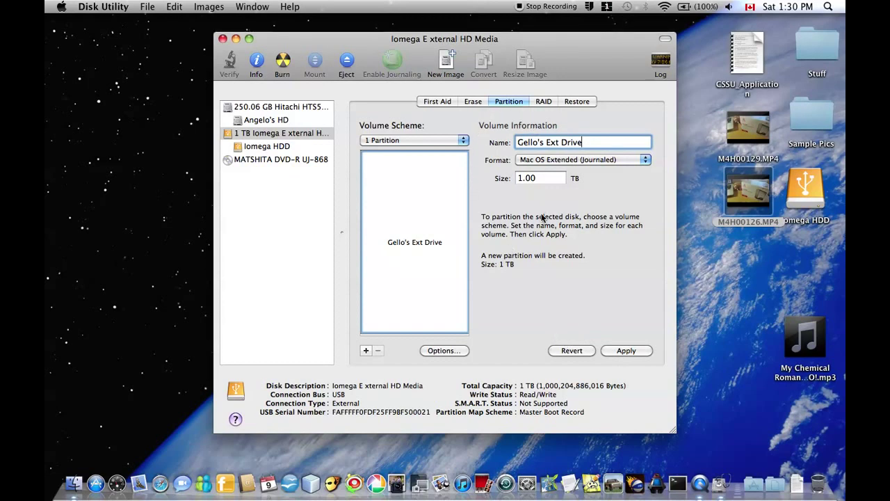
Step: Apply and confirm the new partition layout, erasing the Iomega drive
{"action": "left_click", "coordinate": [626, 350]}
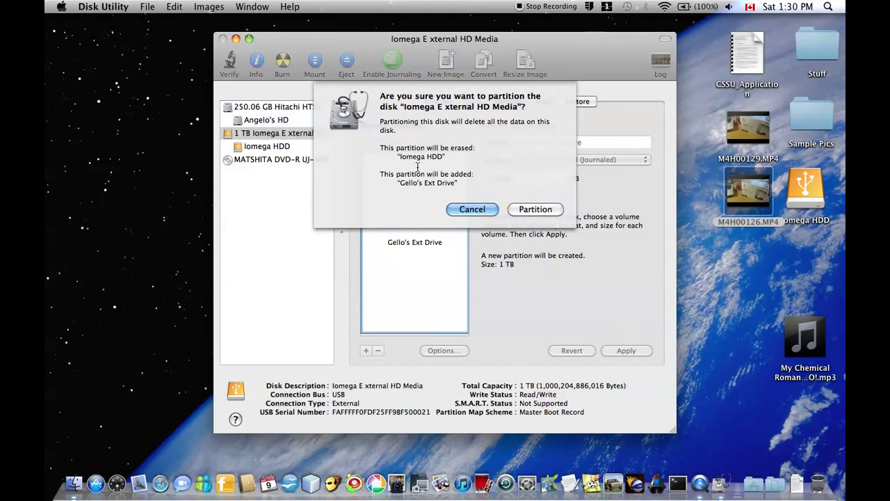
{"action": "left_click", "coordinate": [541, 211]}
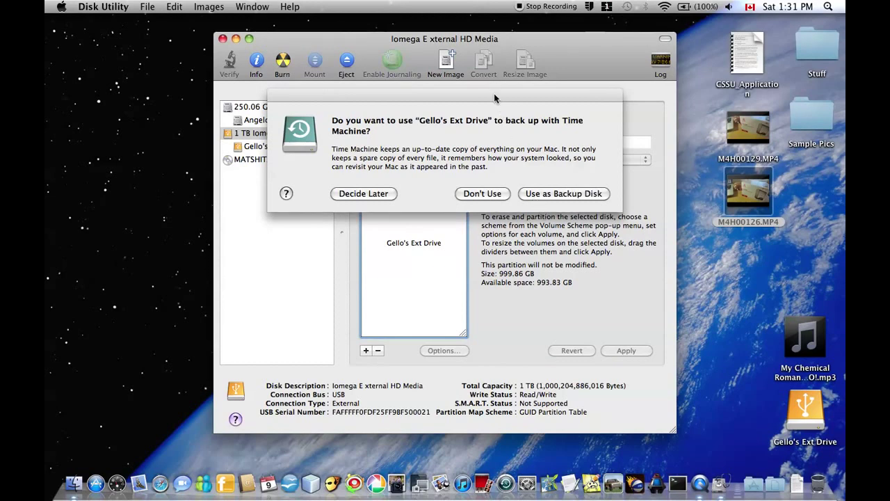
{"action": "left_click_drag", "start_coordinate": [495, 98], "coordinate": [501, 60]}
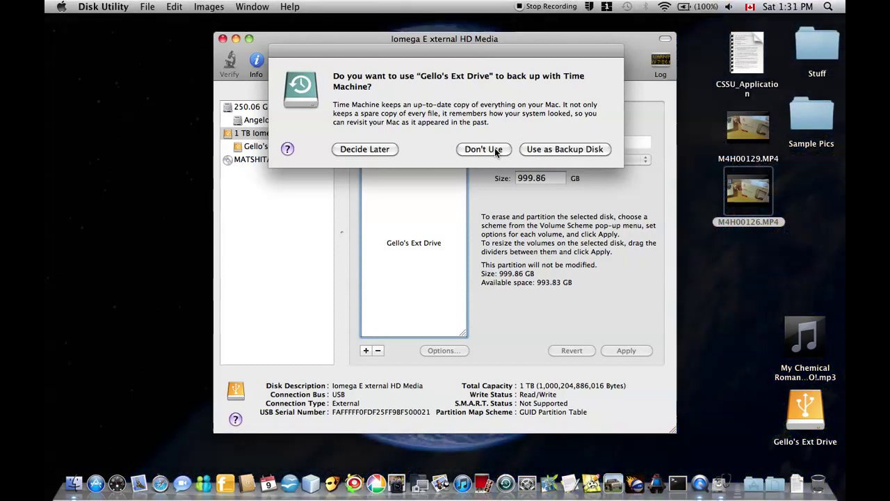
{"action": "mouse_move", "coordinate": [508, 54]}
{"action": "left_mouse_down"}
{"action": "mouse_move", "coordinate": [505, 141]}
{"action": "mouse_move", "coordinate": [515, 194]}
{"action": "mouse_move", "coordinate": [525, 122]}
{"action": "left_mouse_up"}
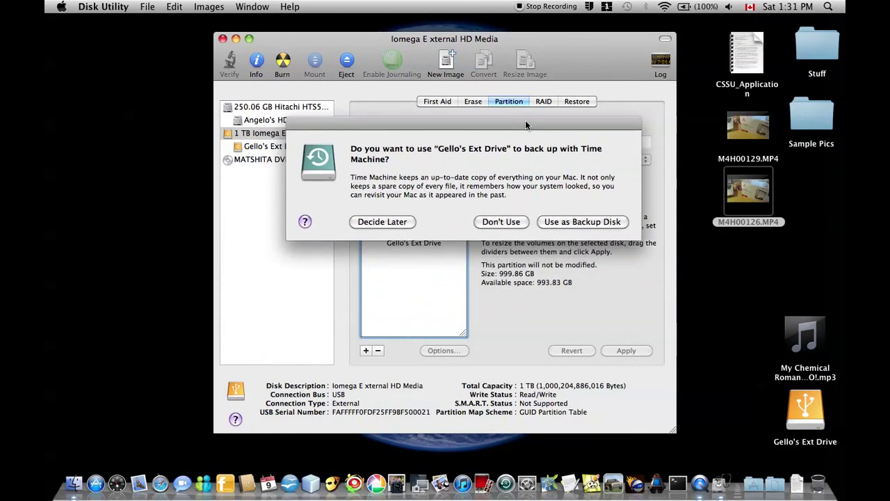
{"action": "left_click_drag", "start_coordinate": [526, 124], "coordinate": [525, 92]}
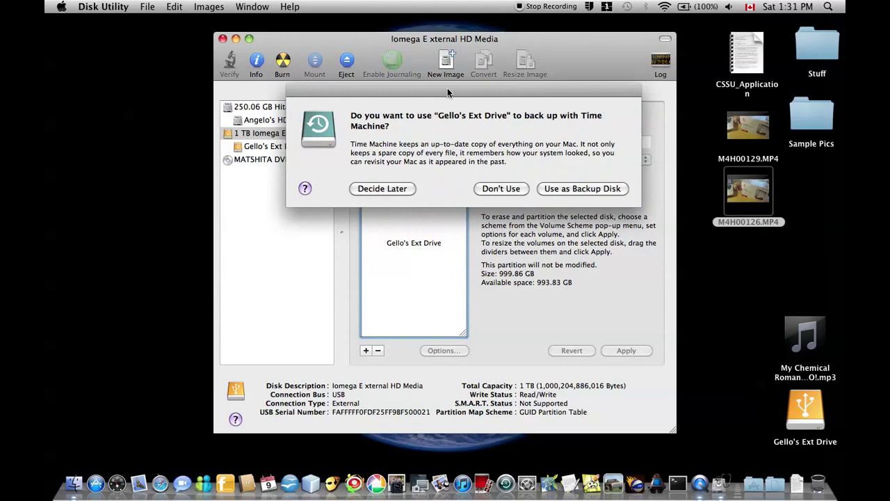
{"action": "left_click_drag", "start_coordinate": [447, 89], "coordinate": [444, 86]}
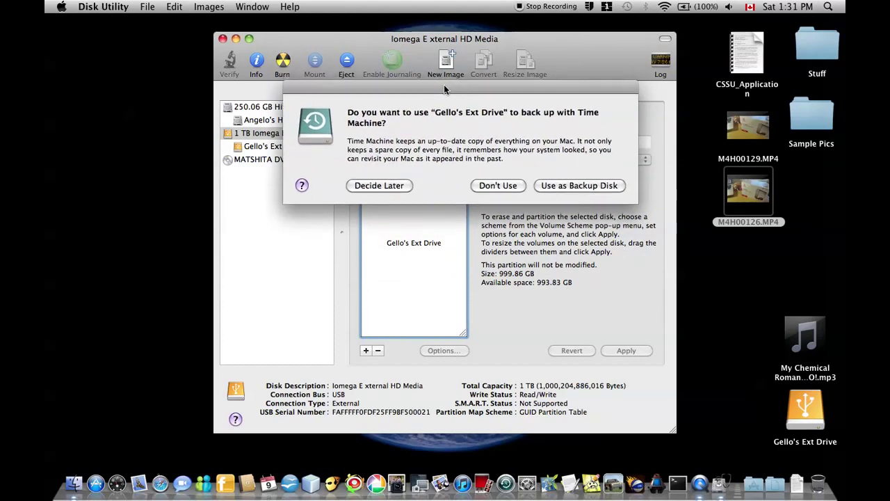